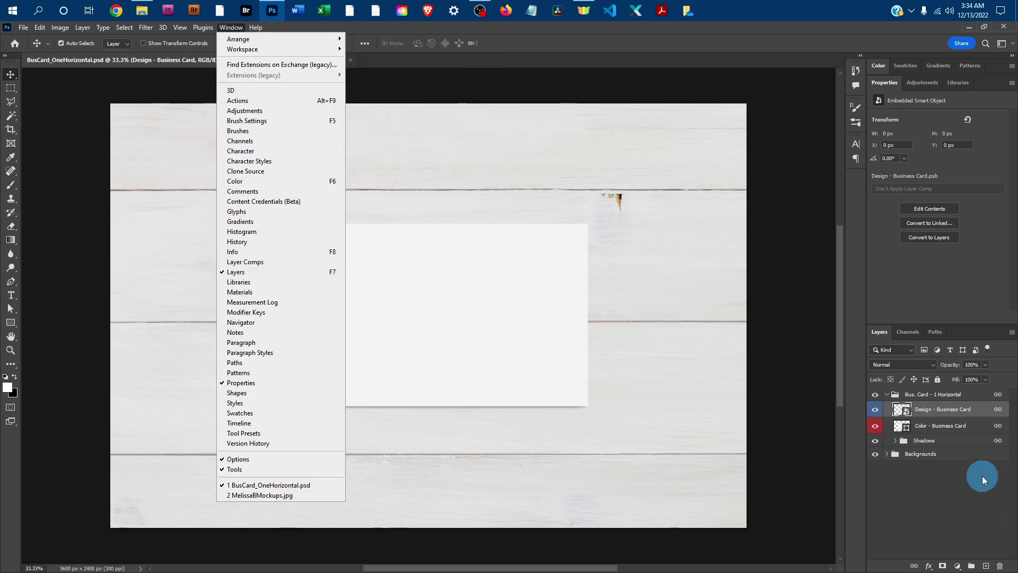
# - Open the contents of the Design - Business Card smart object in the Bus. Card - 1 Horizontal group for editing
pyautogui.click(952, 500)
pyautogui.click(953, 499)
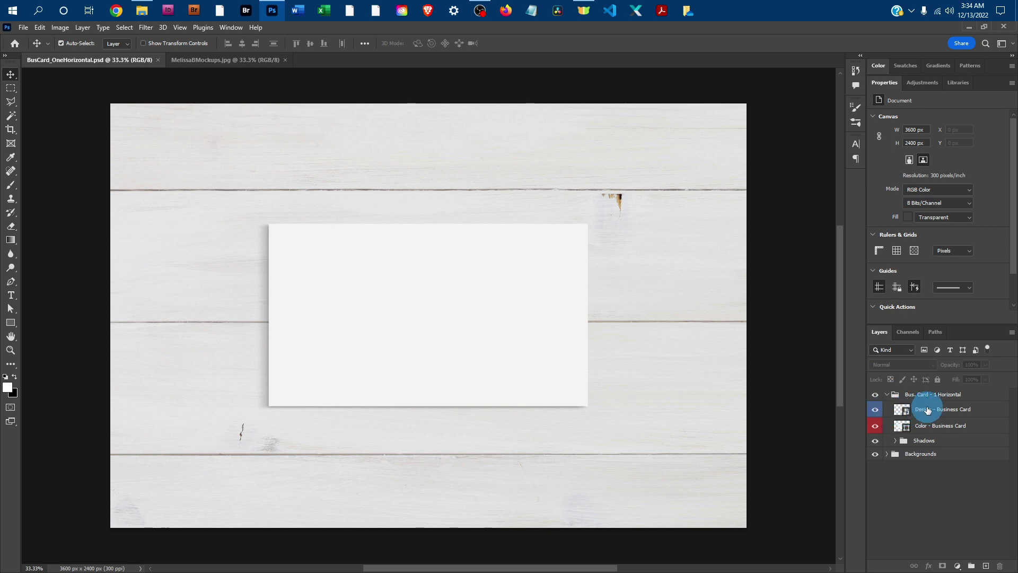
pyautogui.click(887, 395)
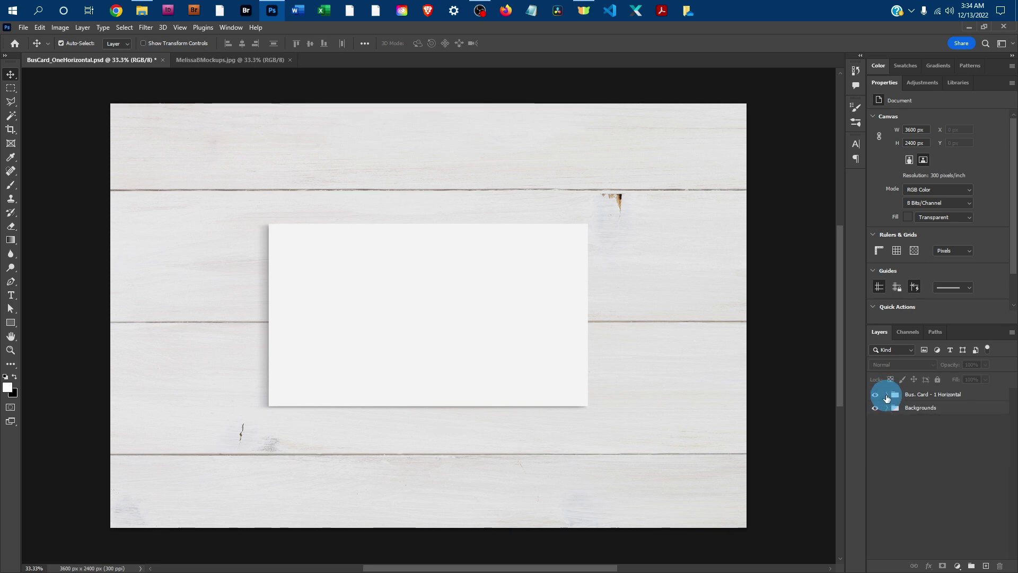
pyautogui.click(889, 396)
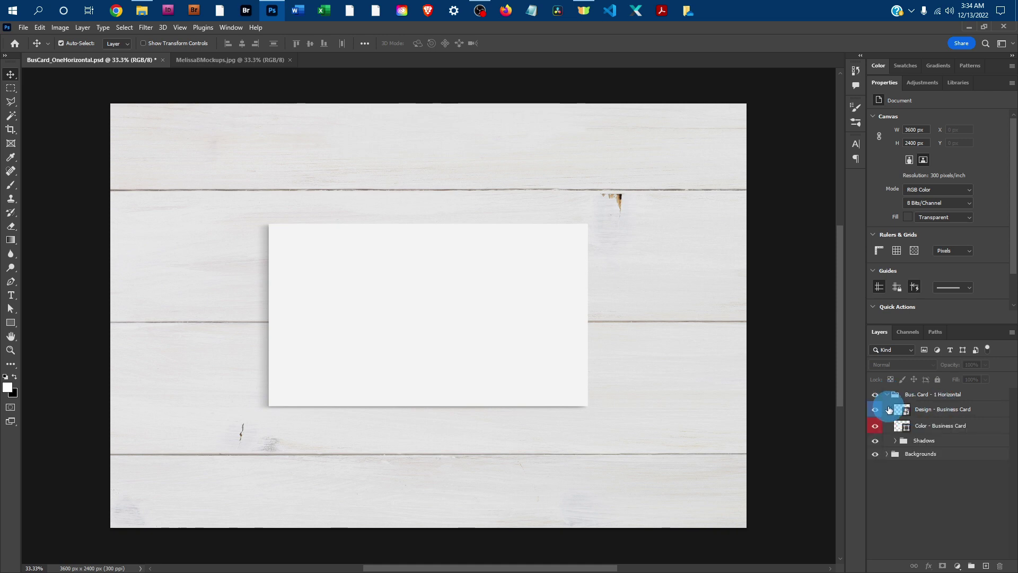
pyautogui.doubleClick(901, 410)
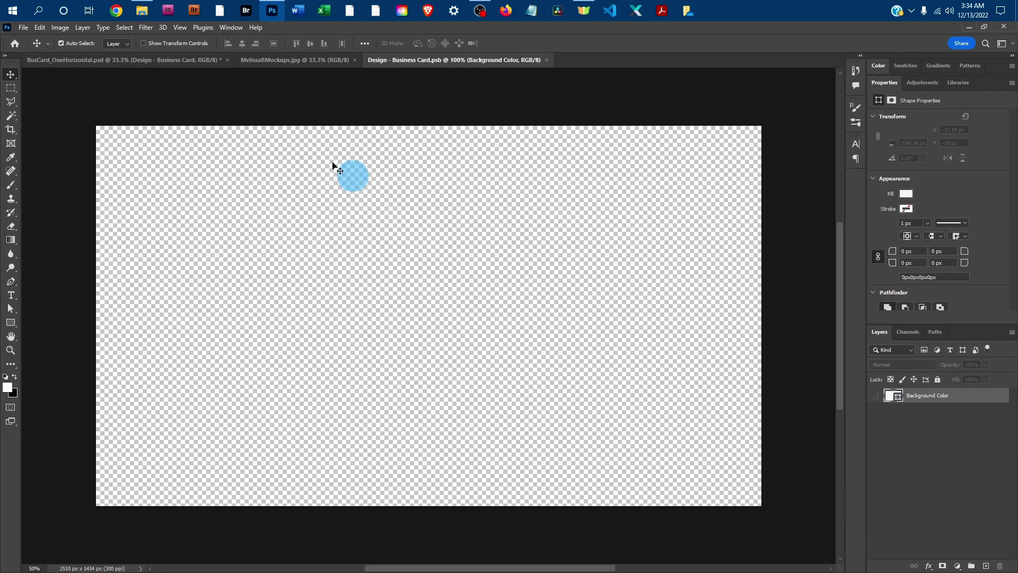
# - Open the BusinessCardYourDesign image from the 1_Art folder
pyautogui.click(23, 27)
pyautogui.press('Escape')
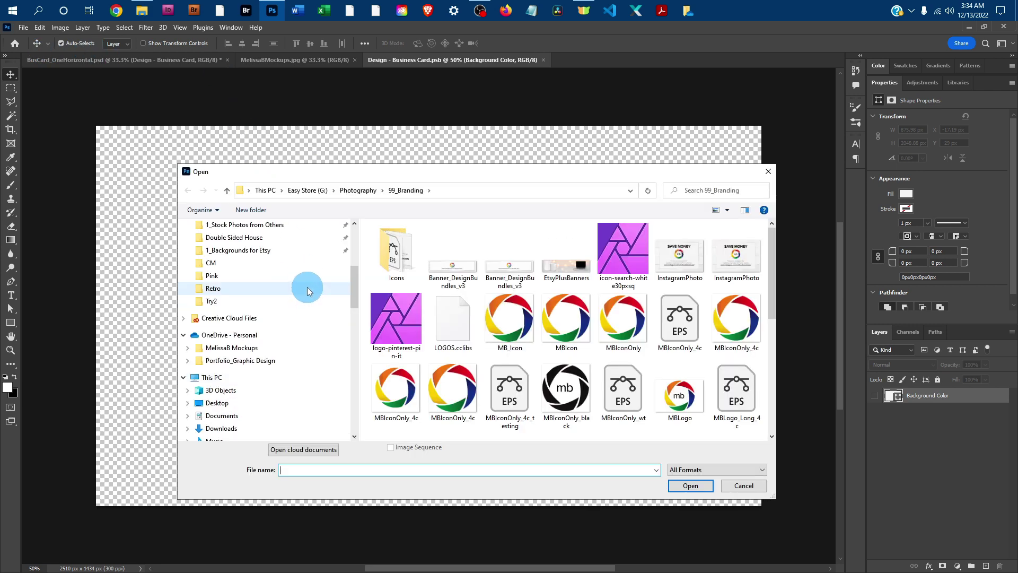
pyautogui.click(213, 297)
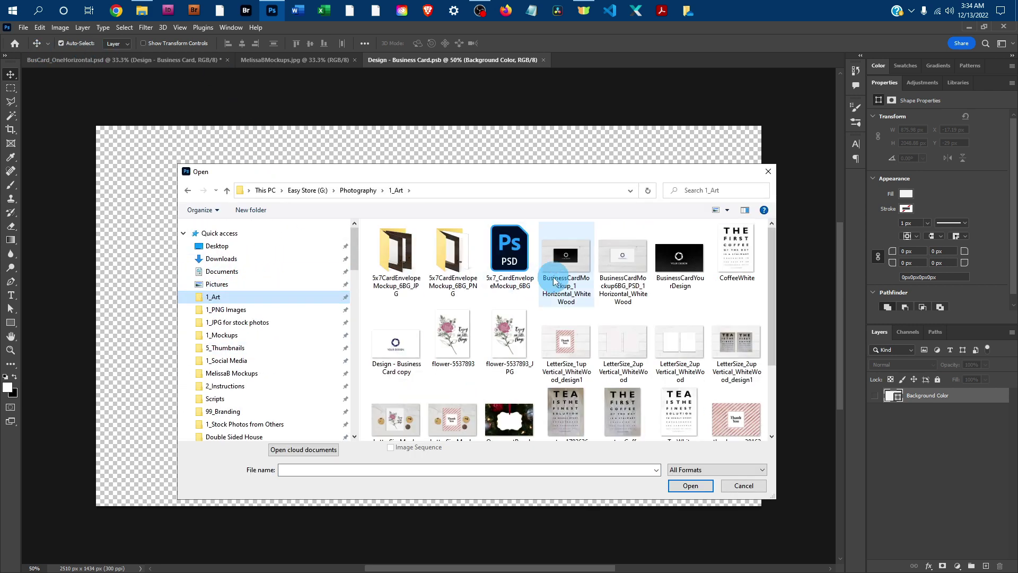
pyautogui.click(687, 484)
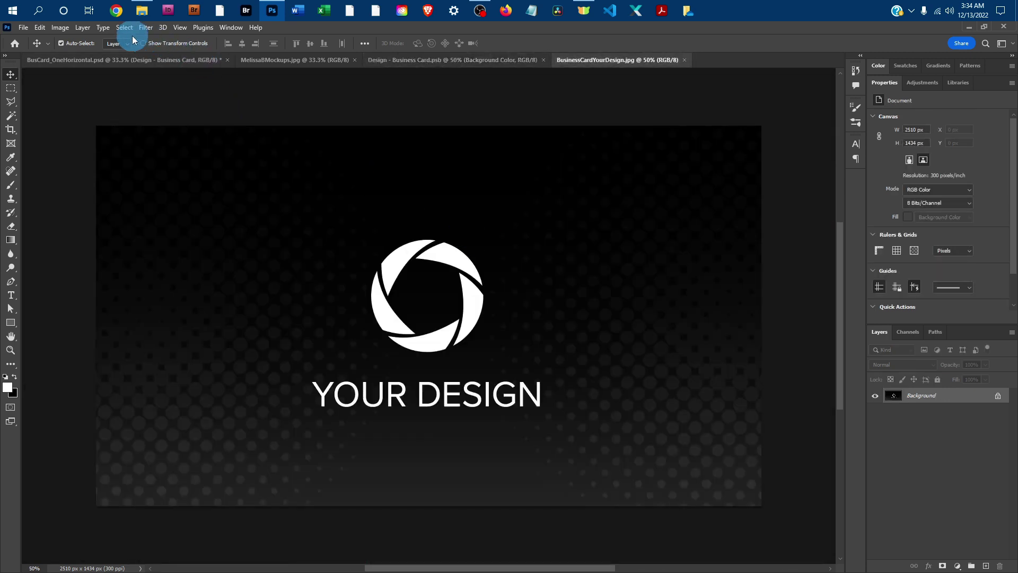
# - Copy the entire BusinessCardYourDesign.jpg image and paste it into Design - Business Card.psb
pyautogui.click(124, 27)
pyautogui.click(134, 39)
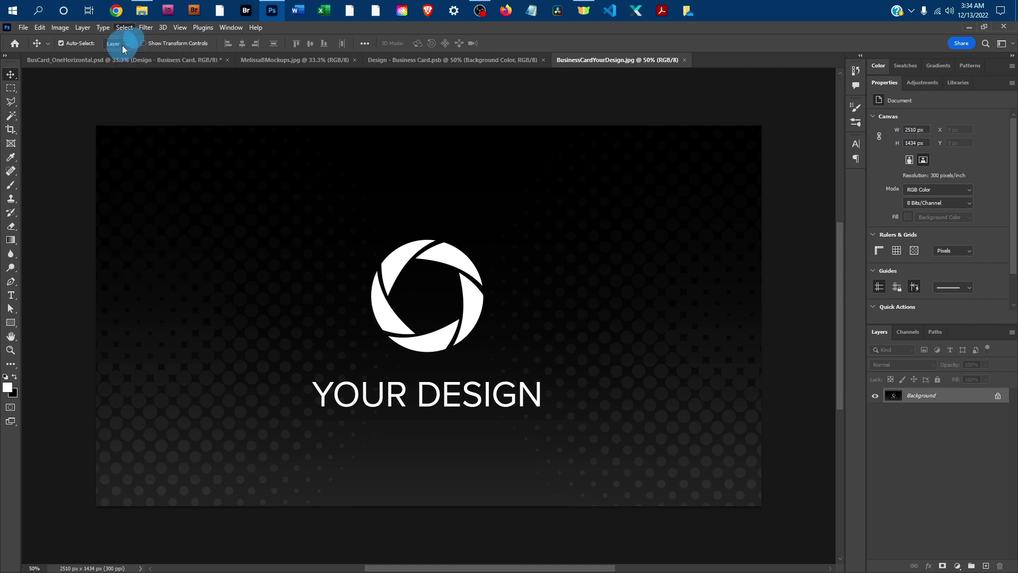
pyautogui.click(42, 27)
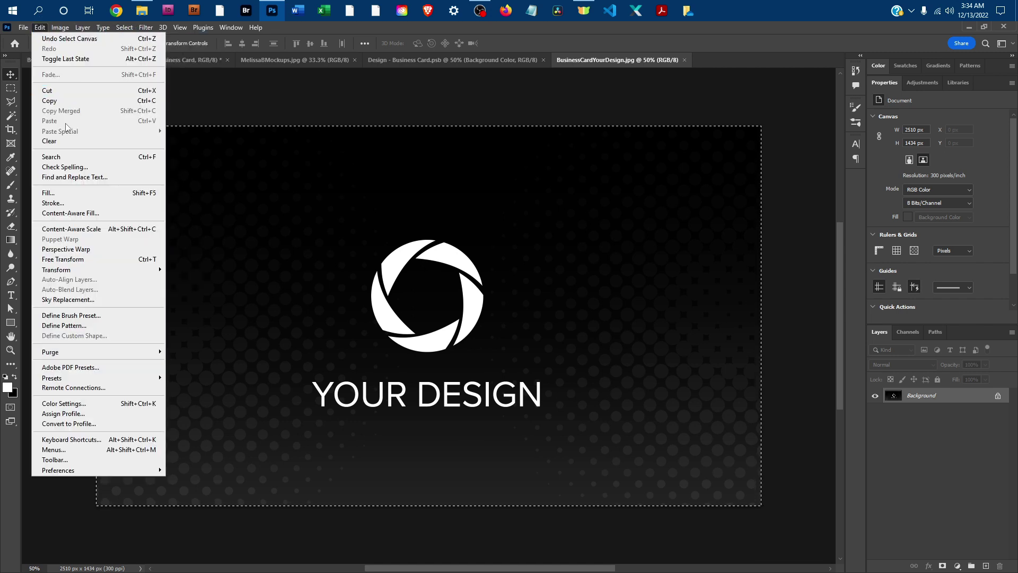
pyautogui.click(67, 101)
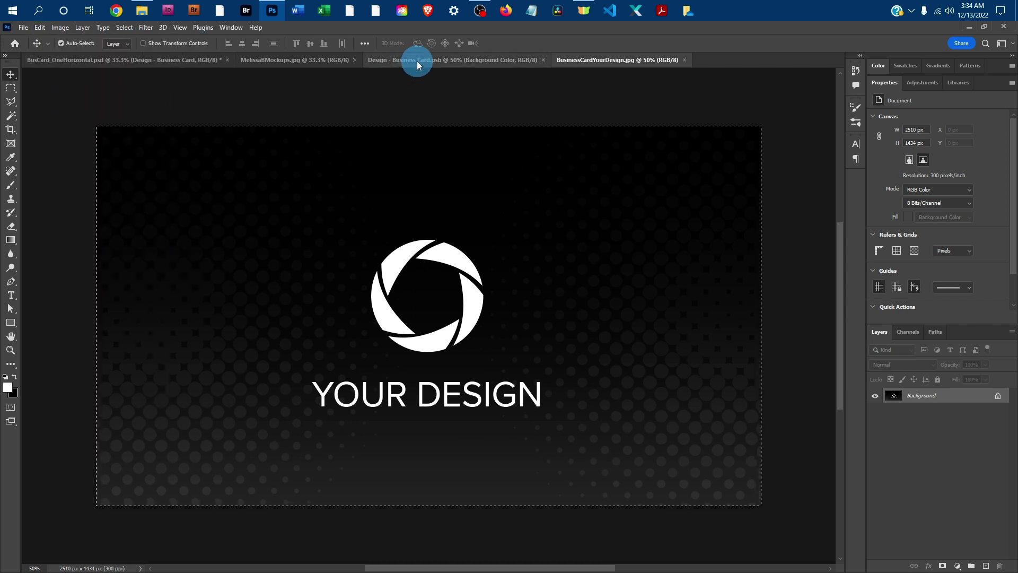
pyautogui.click(450, 60)
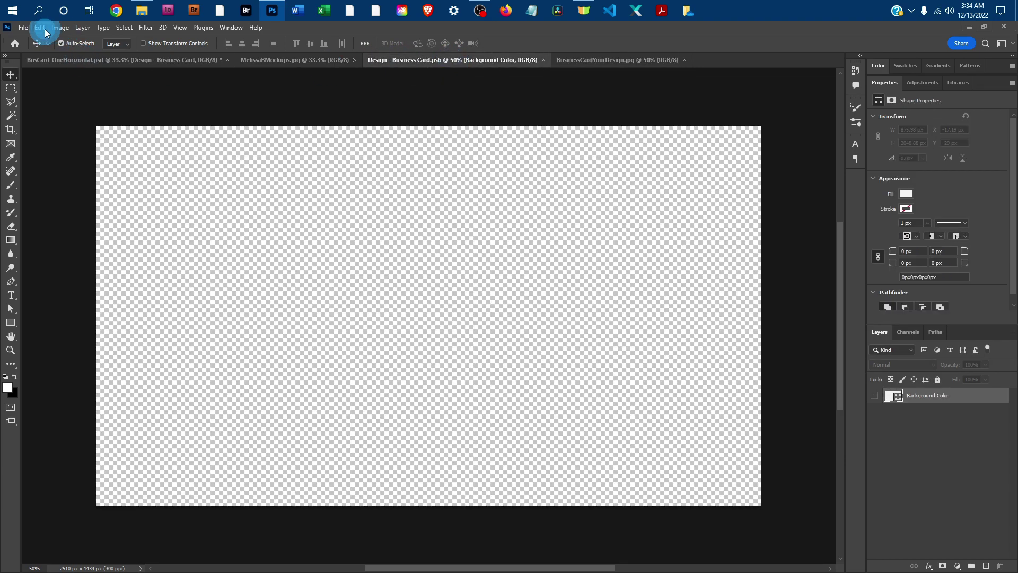
pyautogui.click(44, 28)
pyautogui.click(56, 119)
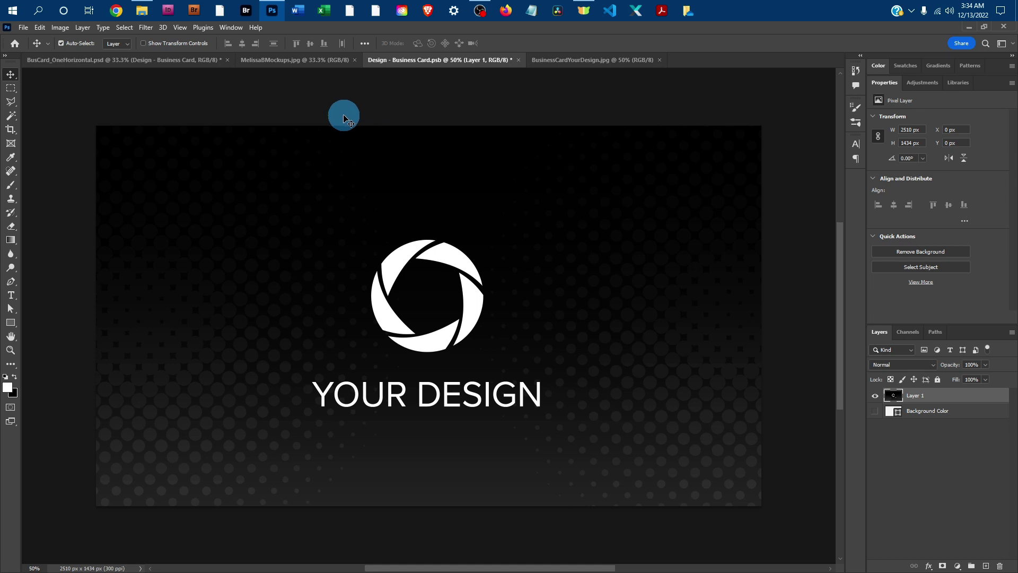
# - Scale the pasted design layer up slightly to about 100.2% with Free Transform and apply the transformation
pyautogui.click(43, 28)
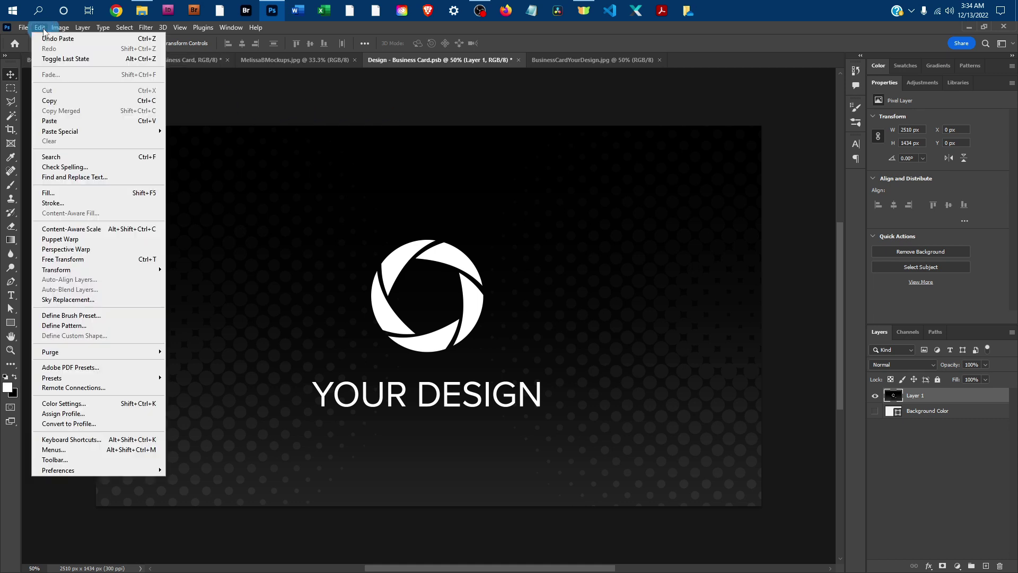
pyautogui.click(66, 259)
pyautogui.click(561, 234)
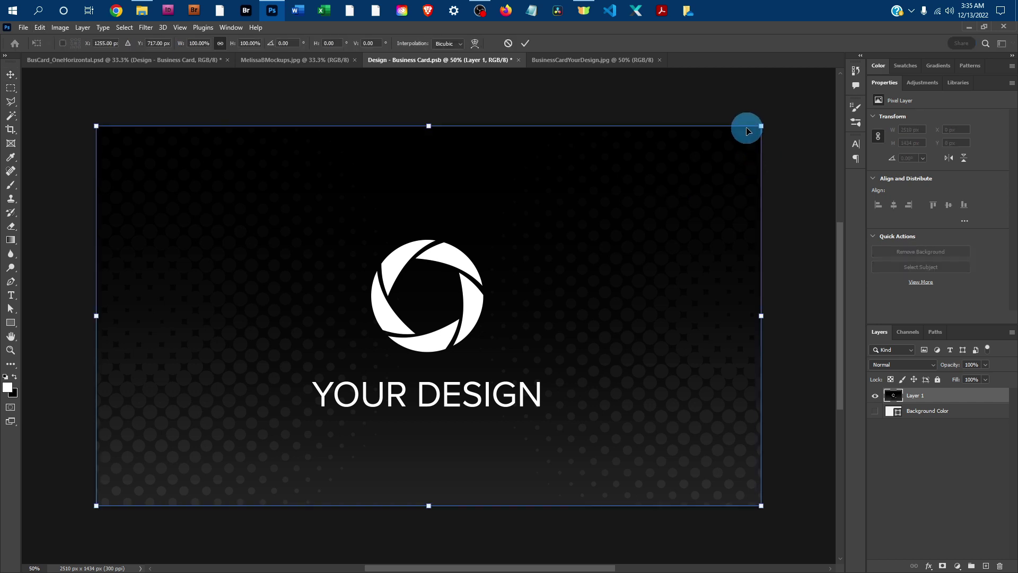
pyautogui.moveTo(761, 125)
pyautogui.mouseDown()
pyautogui.moveTo(708, 154)
pyautogui.moveTo(763, 124)
pyautogui.mouseUp()
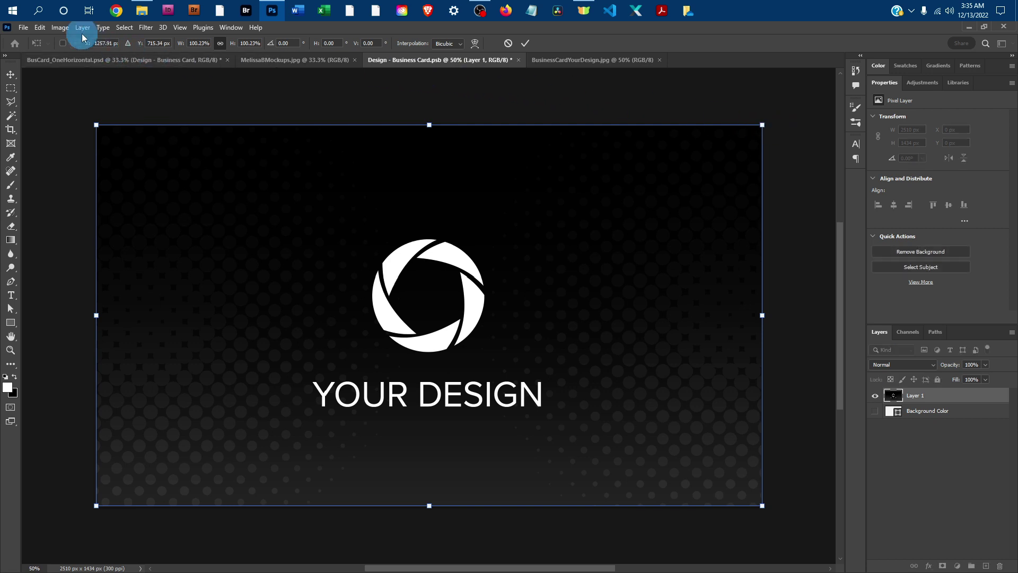
pyautogui.click(40, 28)
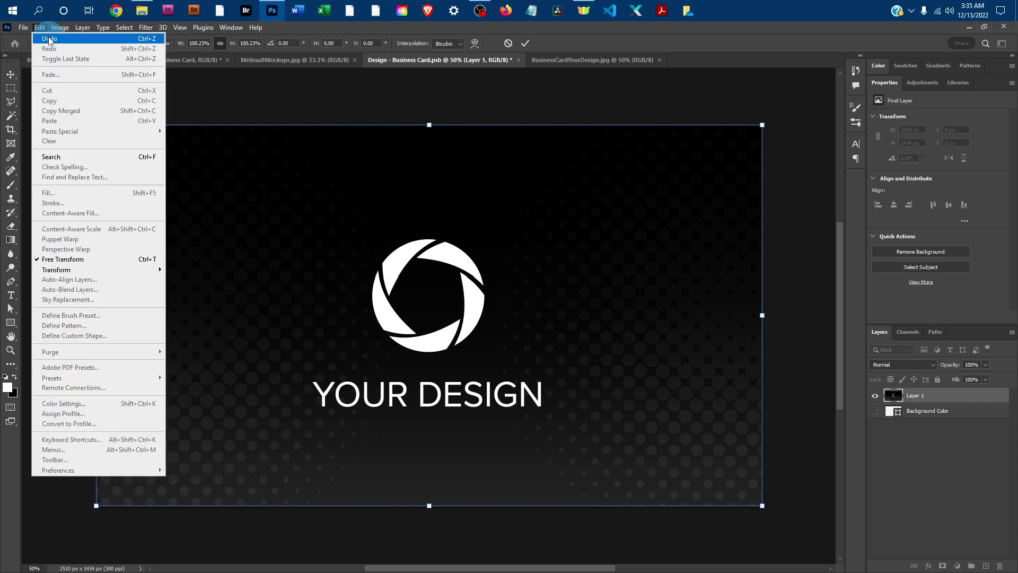
pyautogui.click(465, 95)
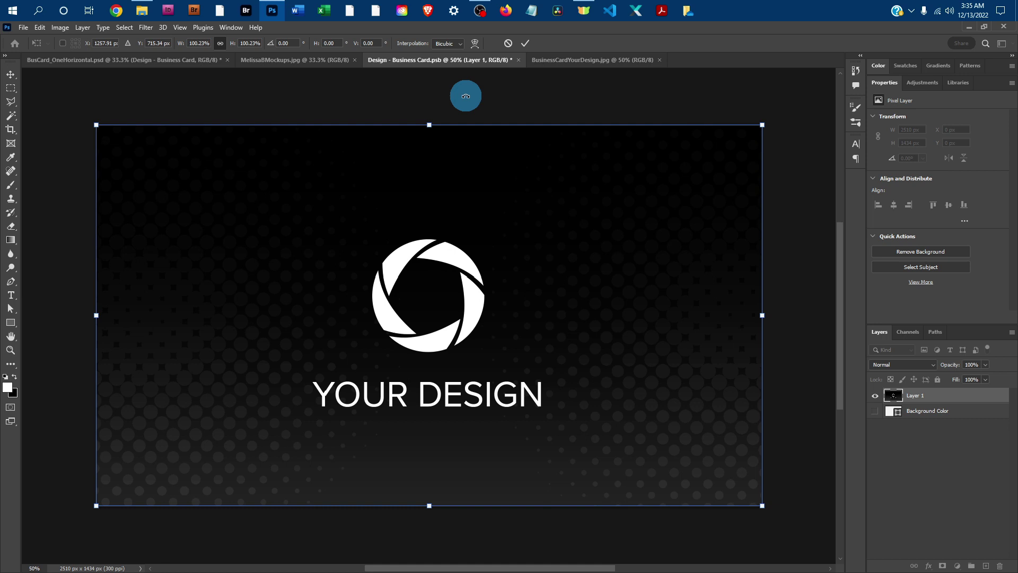
pyautogui.click(10, 74)
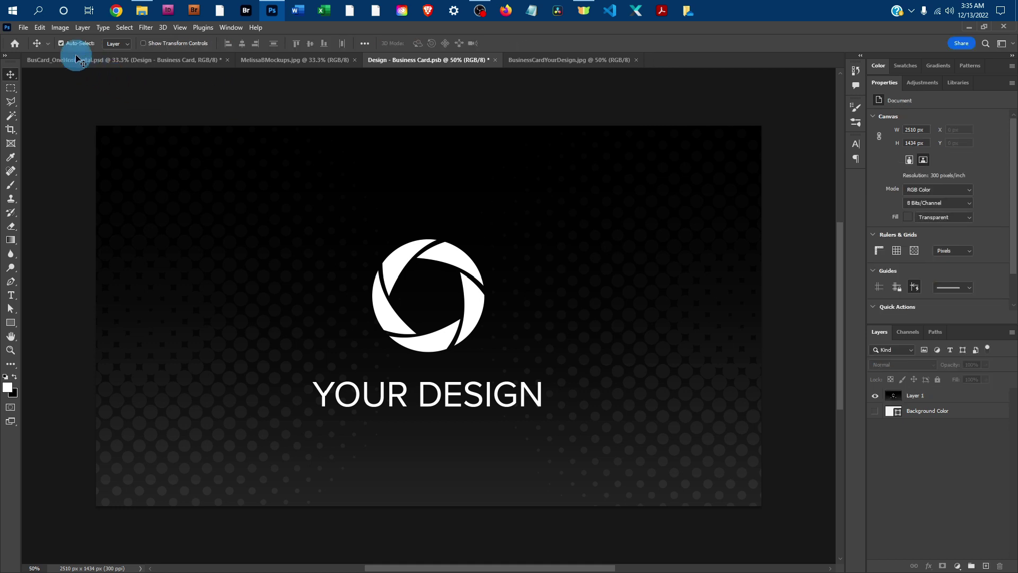
# - Save Design - Business Card.psb, and close both it and BusinessCardYourDesign.jpg to return to the mockup
pyautogui.click(22, 22)
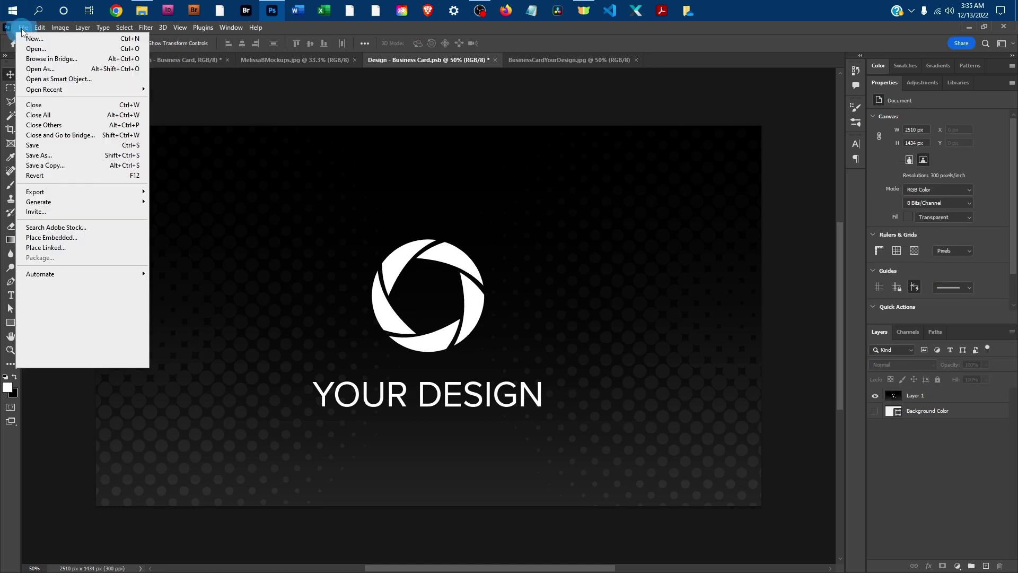
pyautogui.click(57, 147)
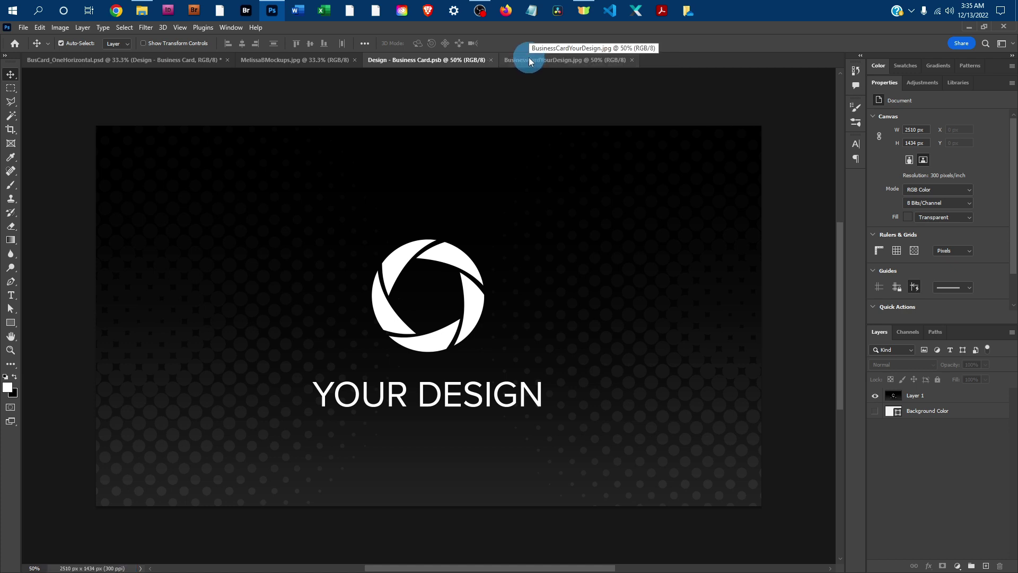
pyautogui.click(491, 59)
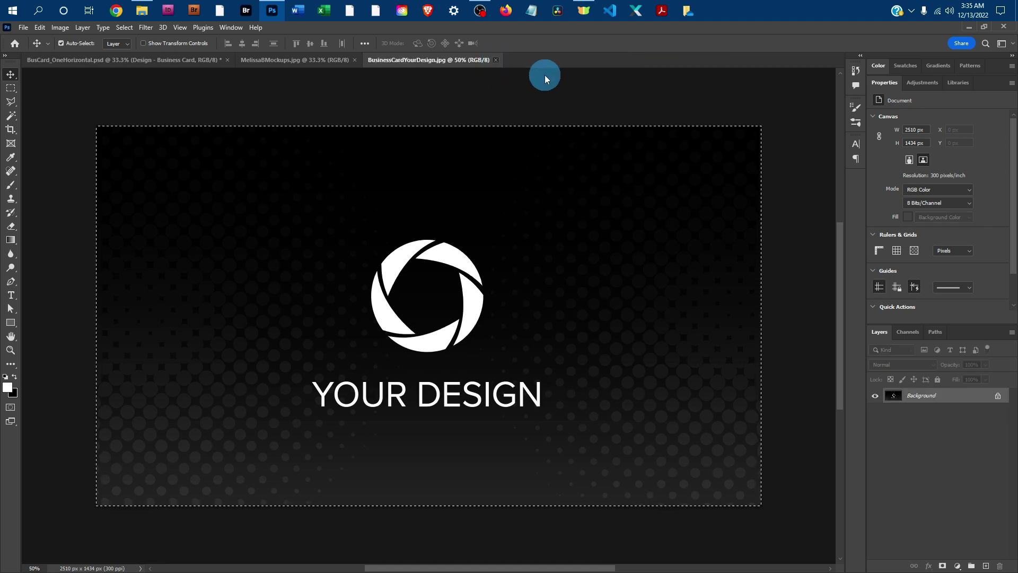
pyautogui.hotkey('ctrl', 'w')
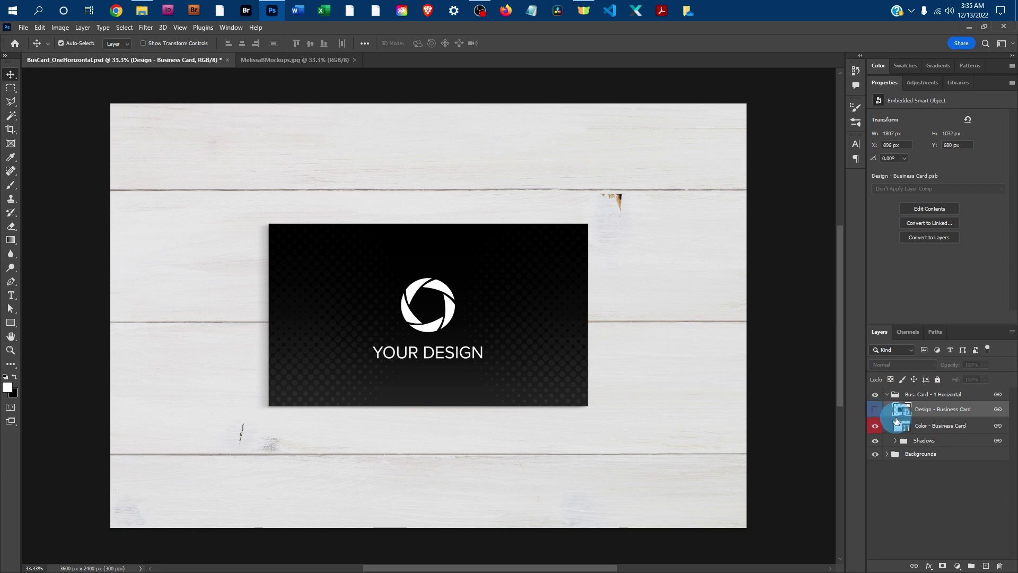
# - Toggle the visibility of the Design - Business Card layer, leaving it hidden
pyautogui.click(875, 410)
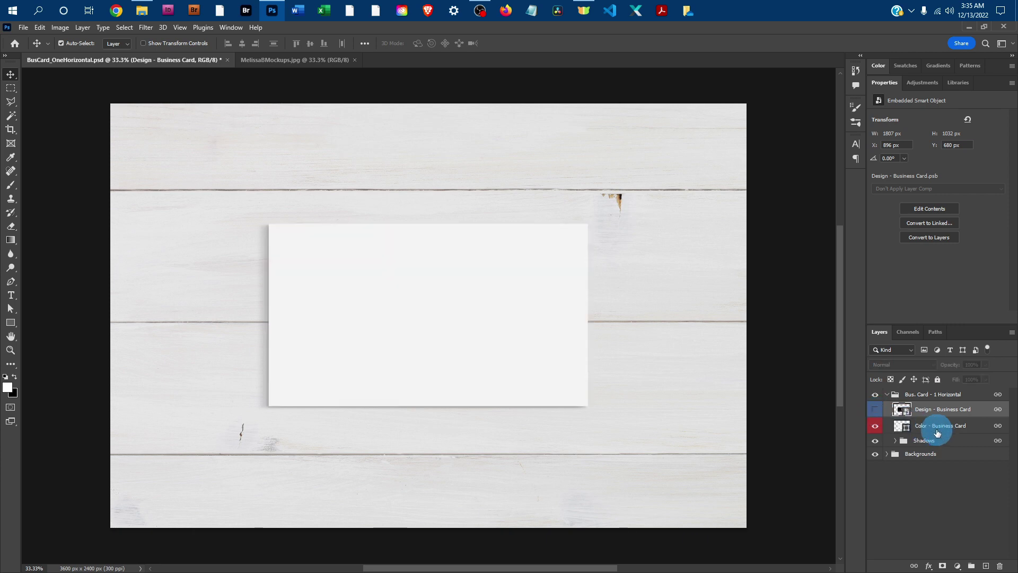
pyautogui.click(875, 410)
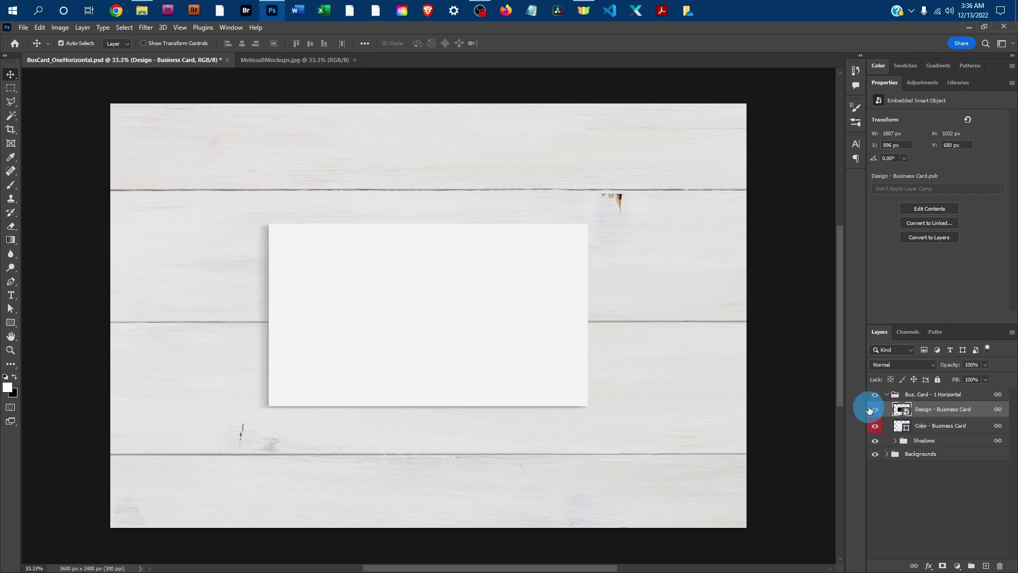
pyautogui.click(874, 410)
pyautogui.click(875, 410)
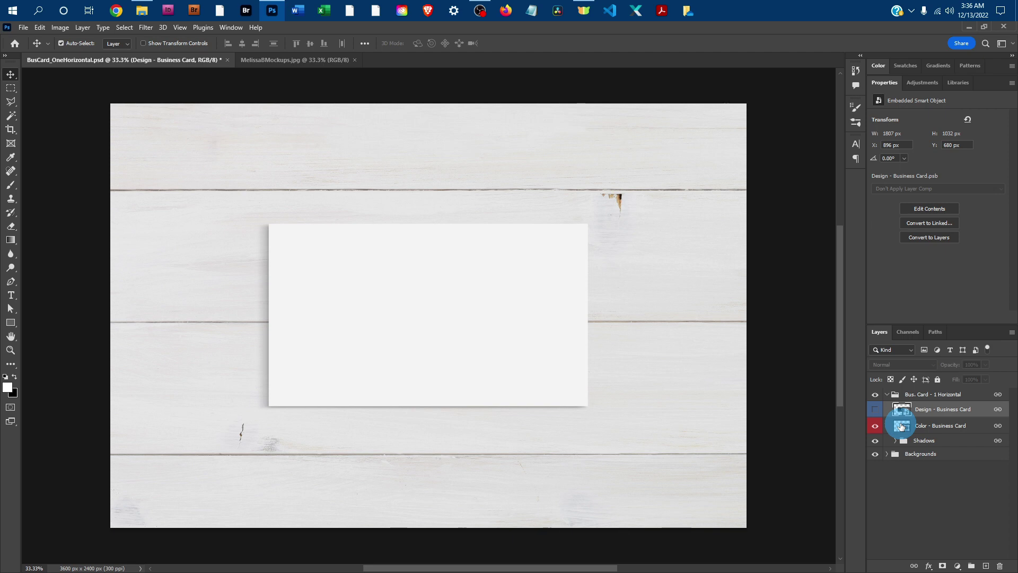
# - Change the fill color of the Color - Business Card layer to dark blue #1f3263
pyautogui.moveTo(902, 426)
pyautogui.mouseDown()
pyautogui.moveTo(966, 424)
pyautogui.moveTo(906, 423)
pyautogui.mouseUp()
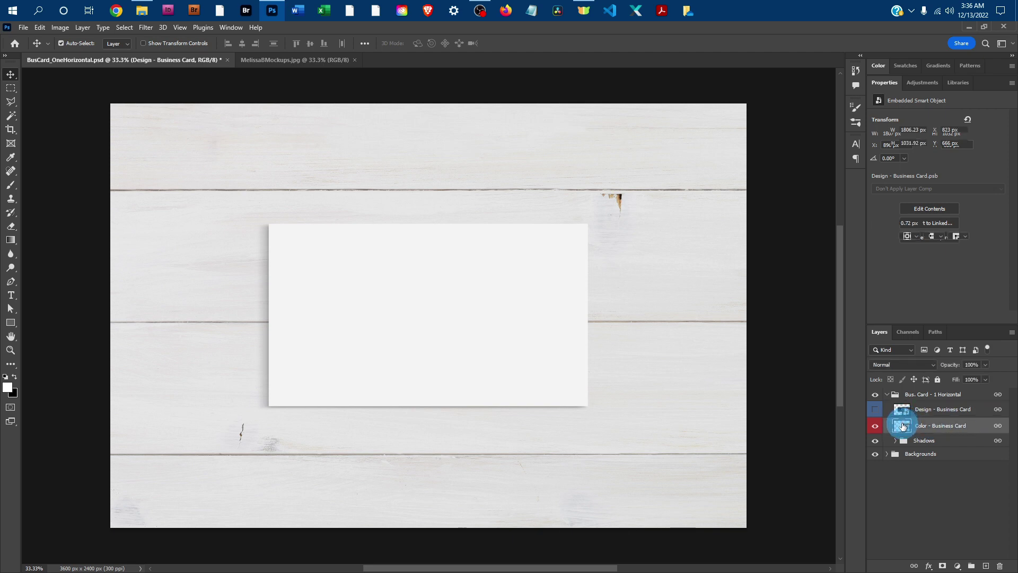
pyautogui.doubleClick(902, 426)
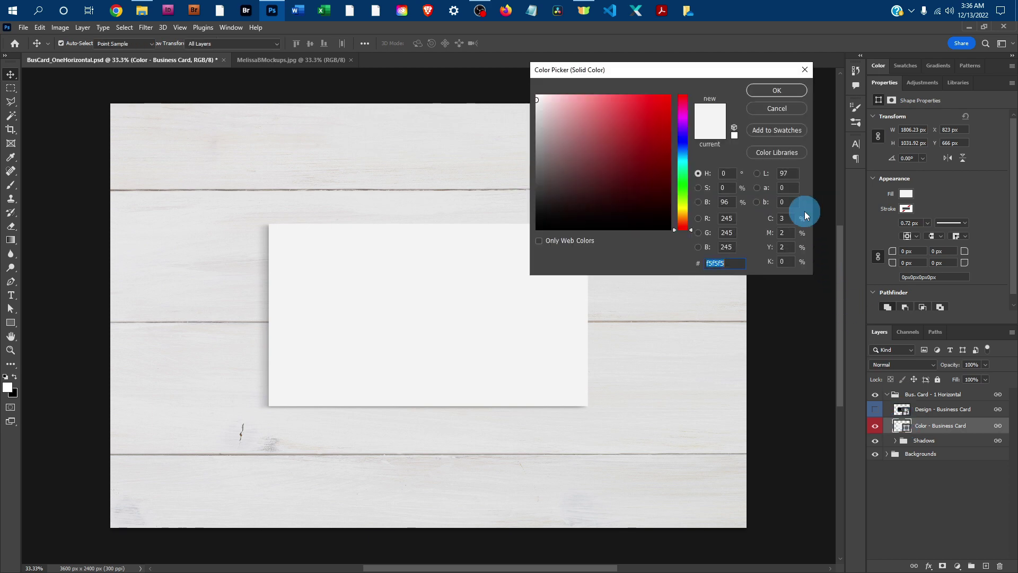
pyautogui.click(684, 144)
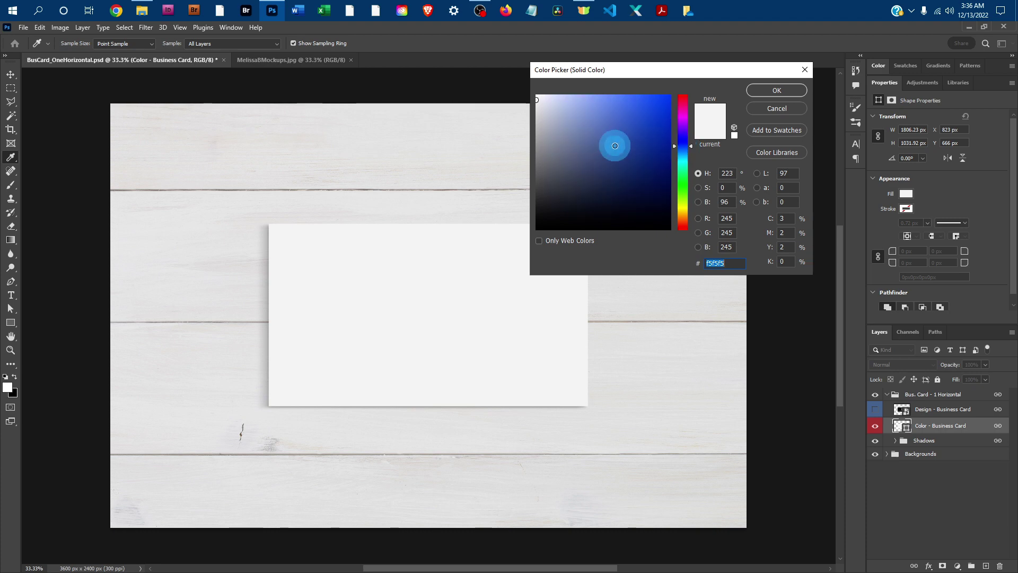
pyautogui.moveTo(613, 145)
pyautogui.mouseDown()
pyautogui.moveTo(647, 201)
pyautogui.moveTo(629, 178)
pyautogui.mouseUp()
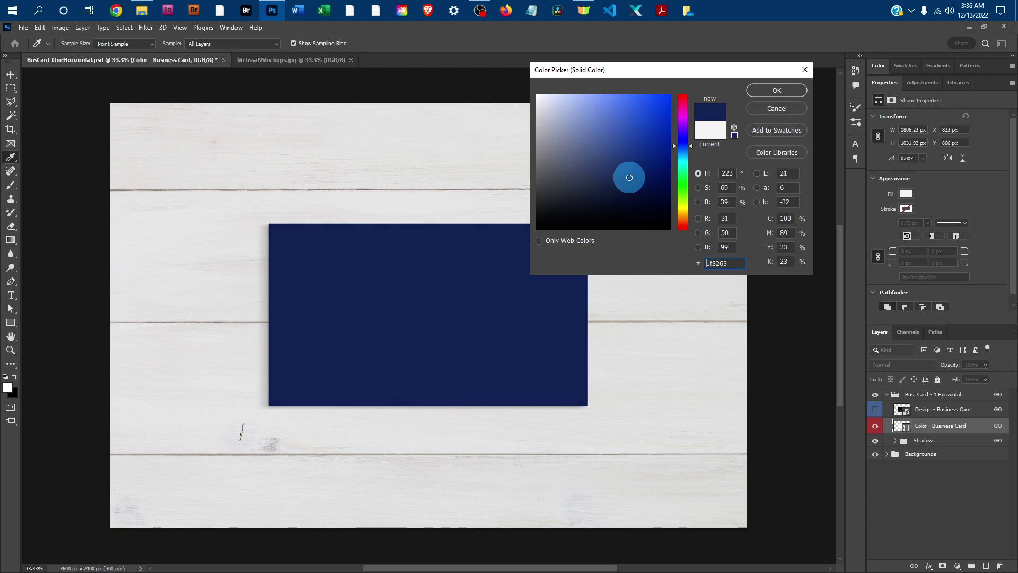
pyautogui.click(779, 90)
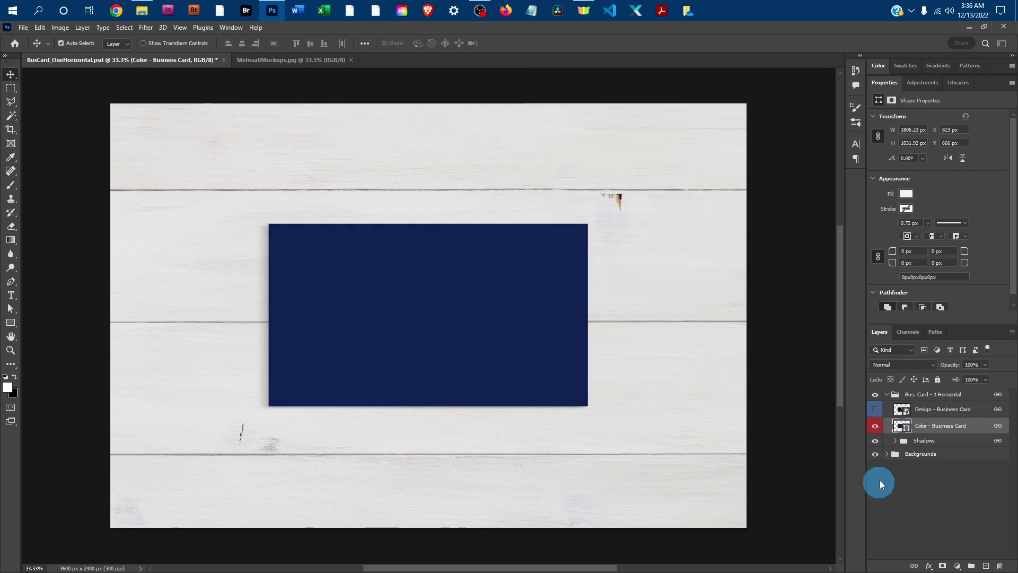
# - Expand the Shadows group and adjust the Cast Shadow layer's Fill to about 35%
pyautogui.click(895, 441)
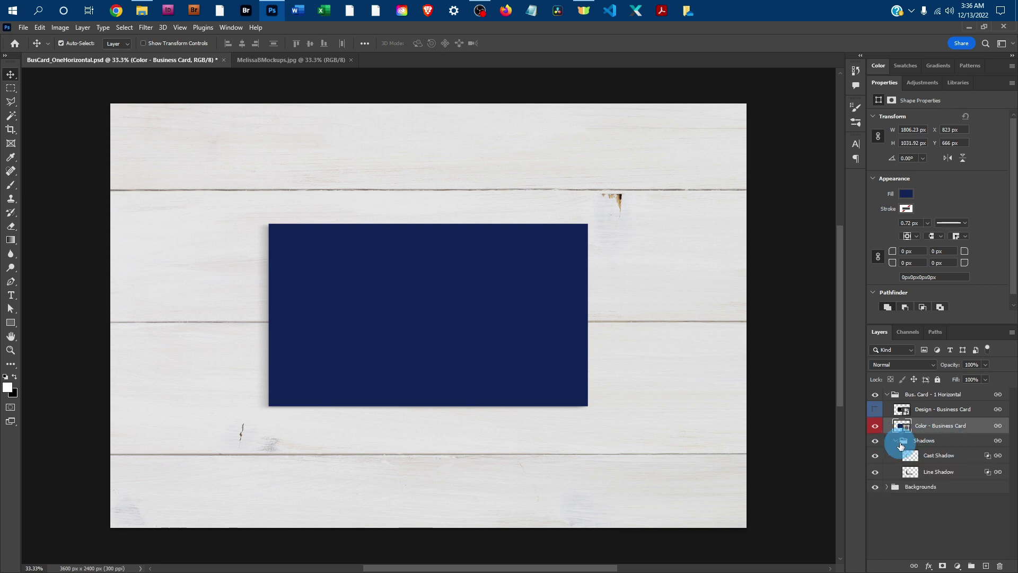
pyautogui.click(937, 459)
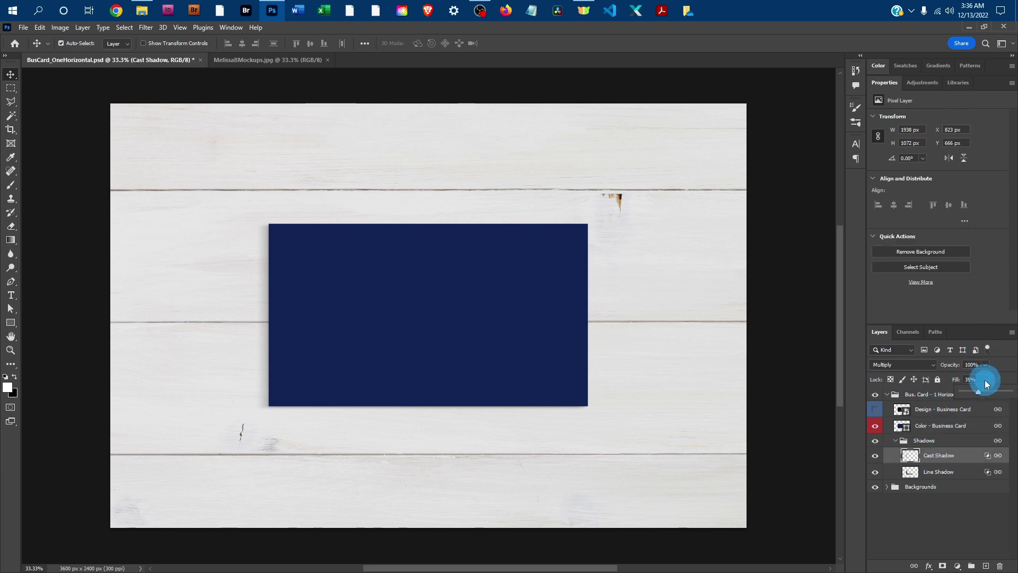
pyautogui.moveTo(979, 392)
pyautogui.mouseDown()
pyautogui.moveTo(1005, 394)
pyautogui.moveTo(996, 393)
pyautogui.mouseUp()
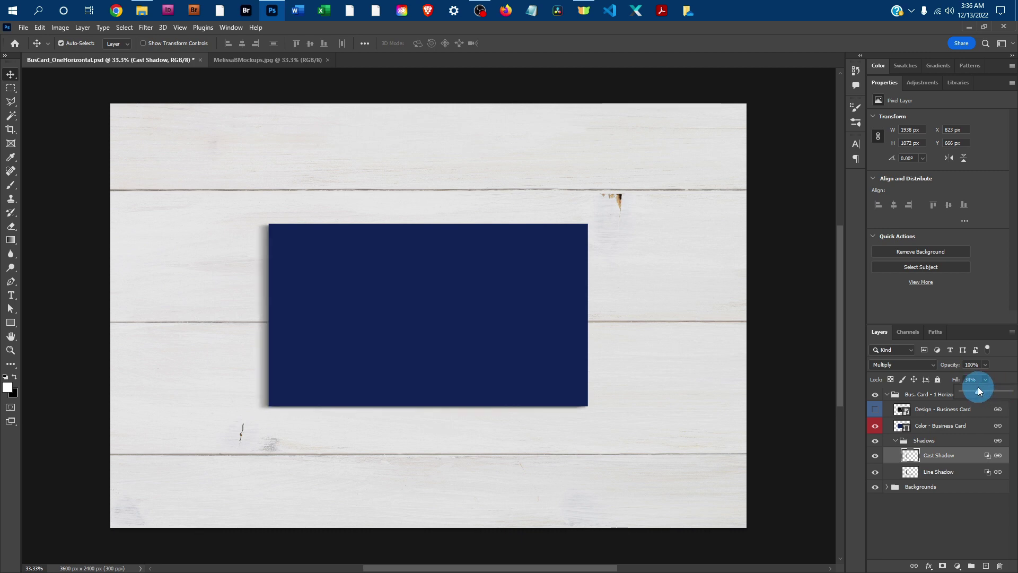
# - Collapse the Shadows group and make the Design - Business Card layer visible again
pyautogui.click(939, 472)
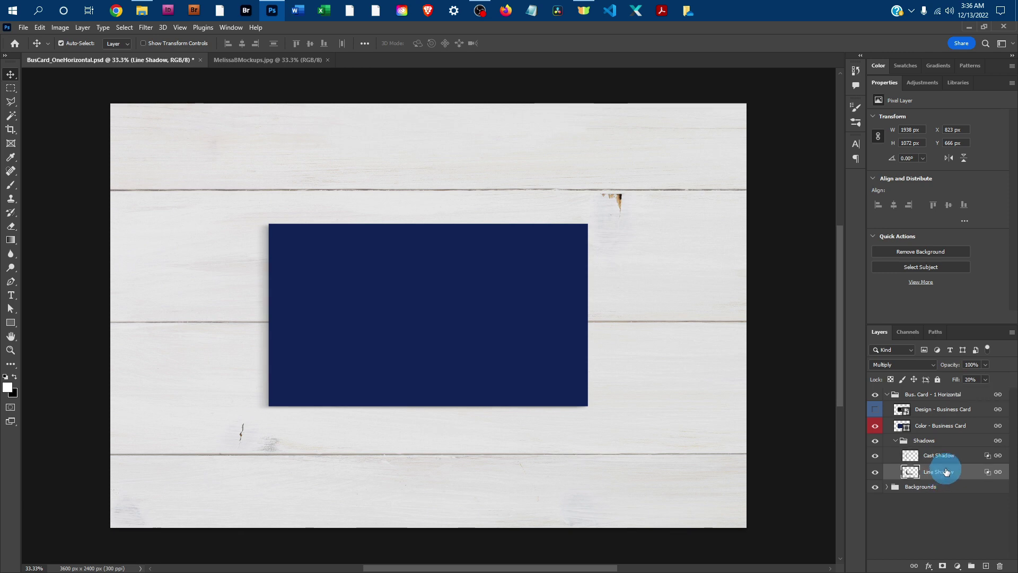
pyautogui.click(896, 441)
pyautogui.click(875, 409)
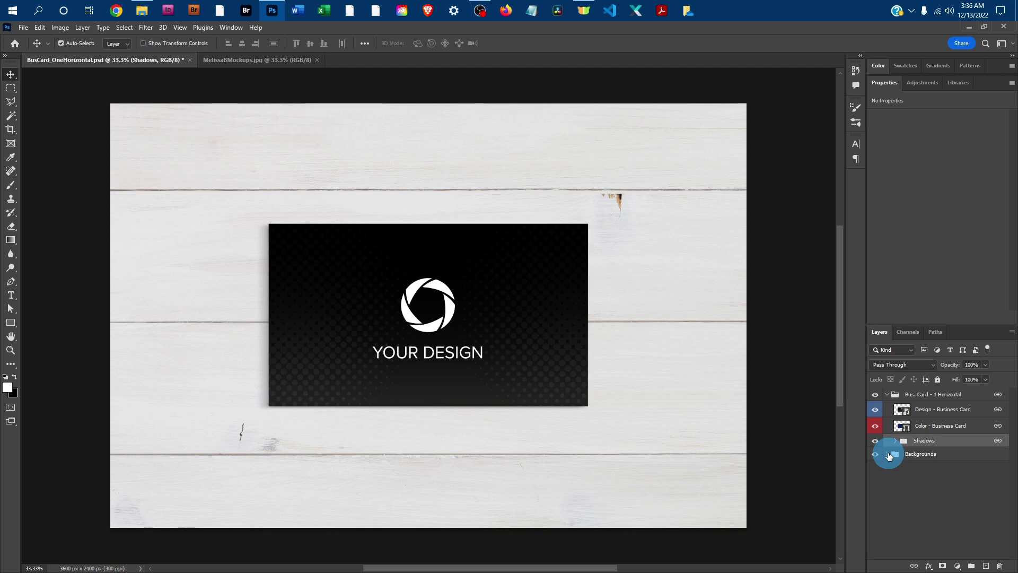
# - Expand the Backgrounds group and preview the alternatives by hiding the White Wood, Gray Wood and Gray Marble layers, restoring all three to visible
pyautogui.click(888, 455)
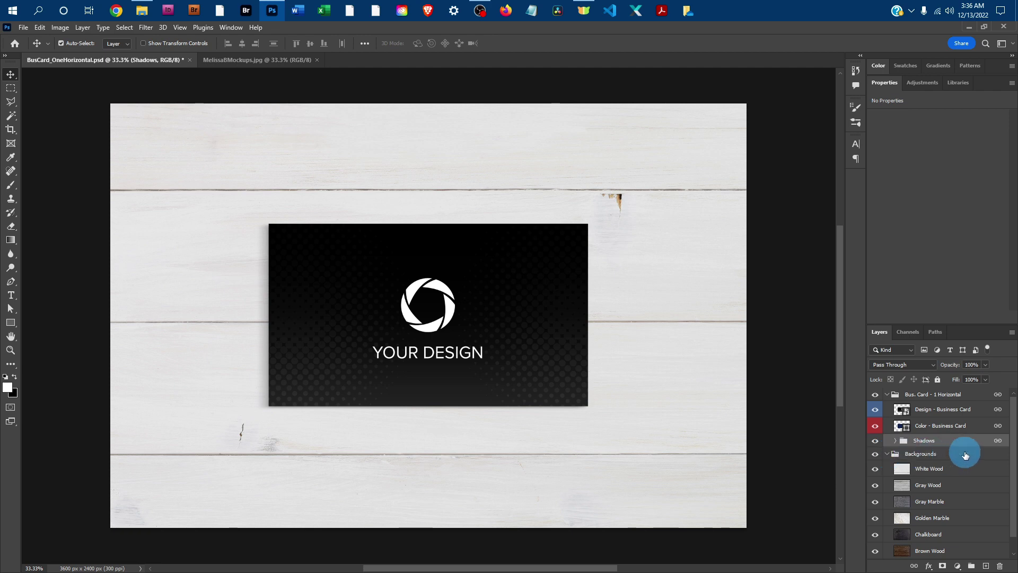
pyautogui.click(880, 492)
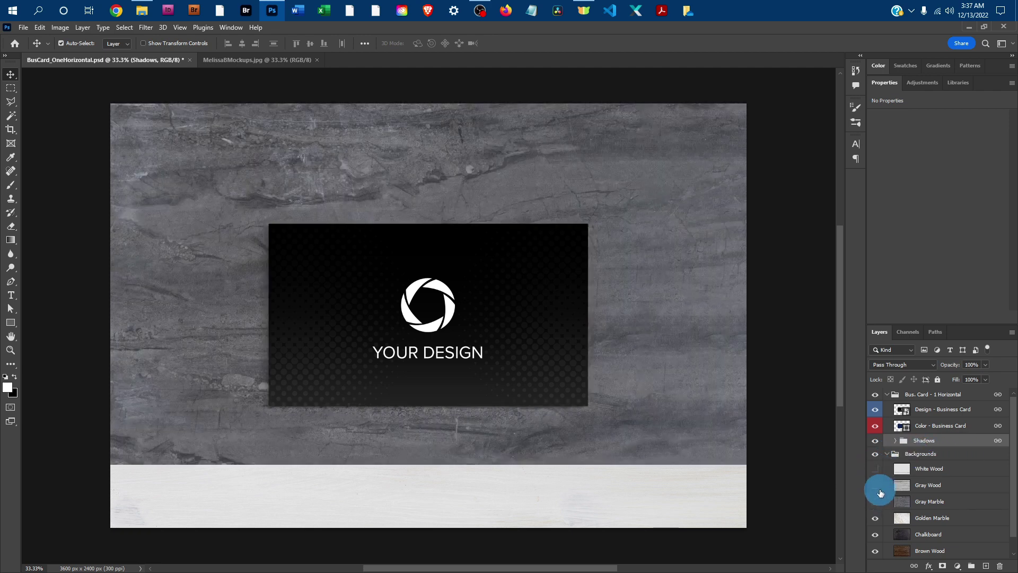
pyautogui.click(878, 492)
pyautogui.click(877, 480)
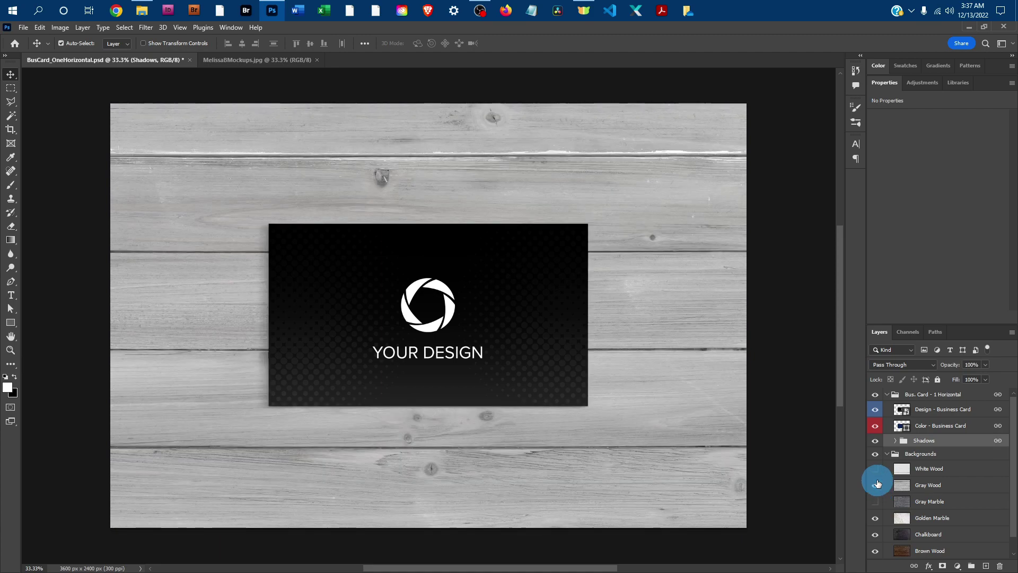
pyautogui.click(875, 467)
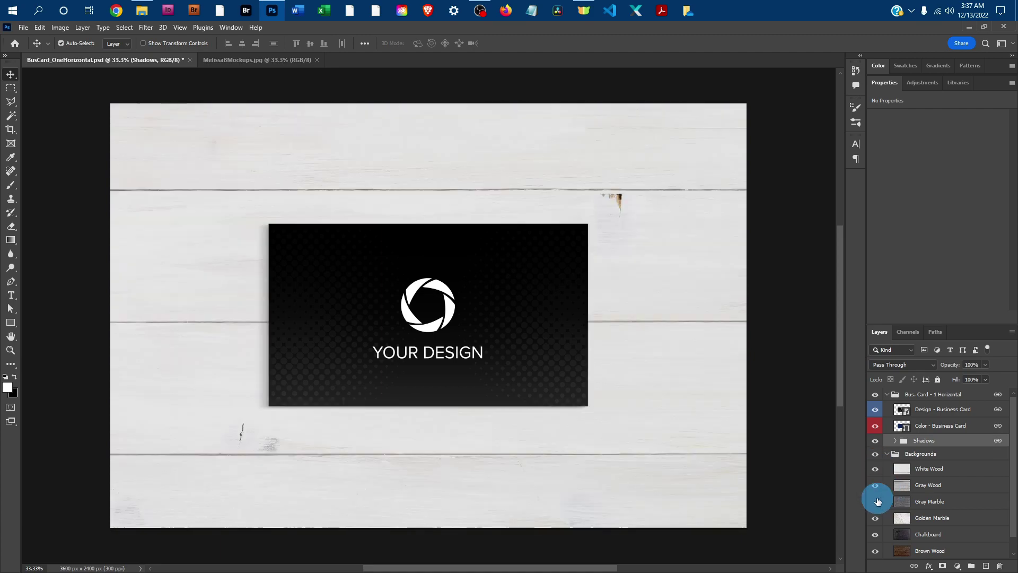
pyautogui.click(878, 501)
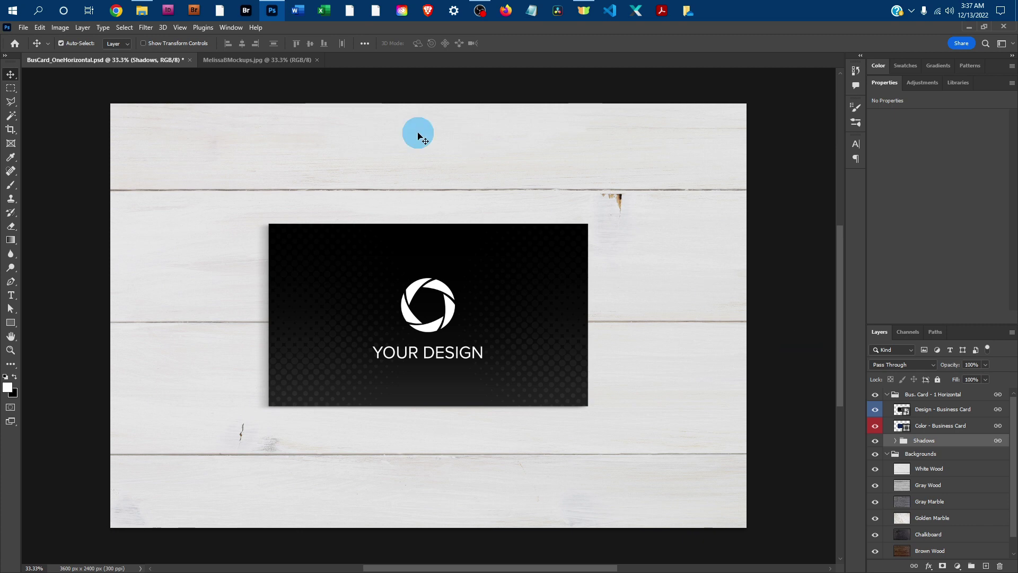
# - Switch to the MelissaBMockups.jpg document to view it
pyautogui.click(265, 59)
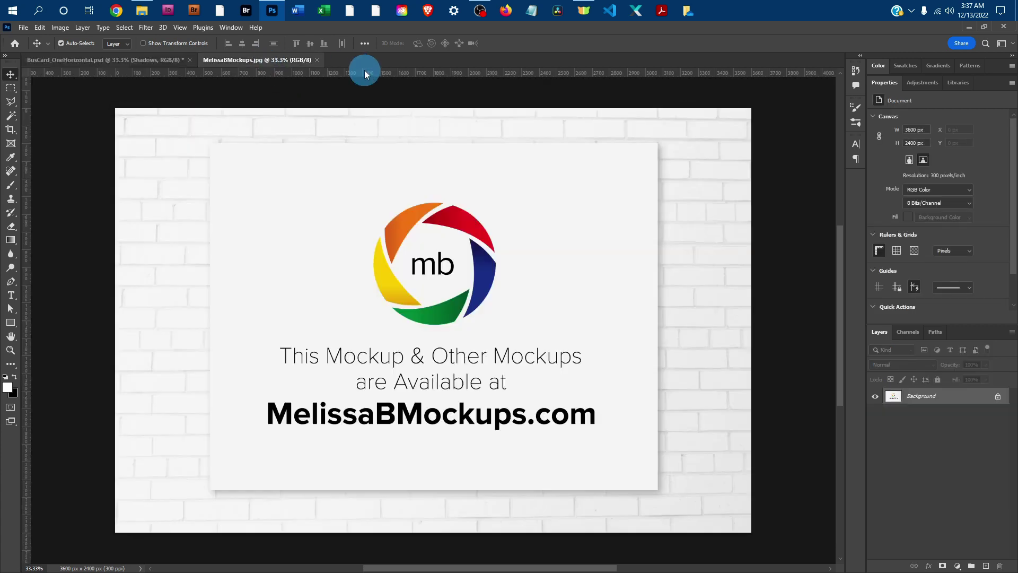